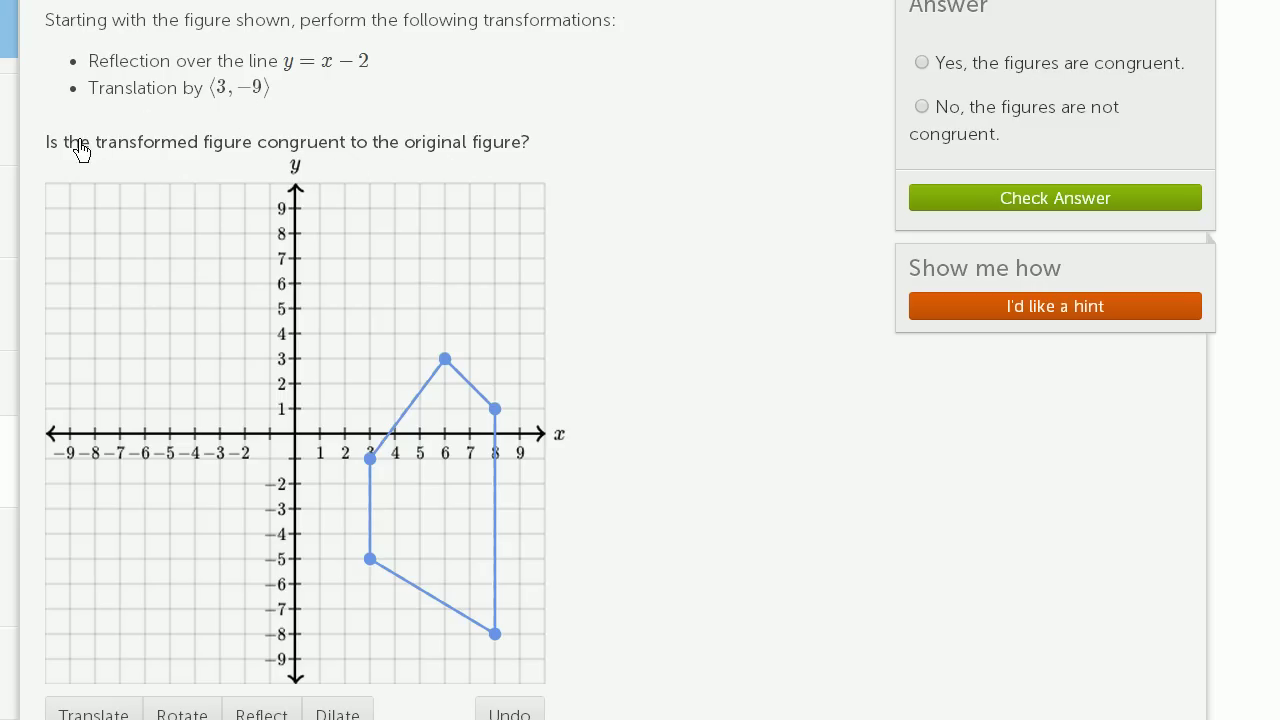
Read the congruence question and answer 'Yes, the figures are congruent'.
drag(80, 145, 537, 157)
click(537, 157)
click(922, 64)
scroll(609, 360, down, 1)
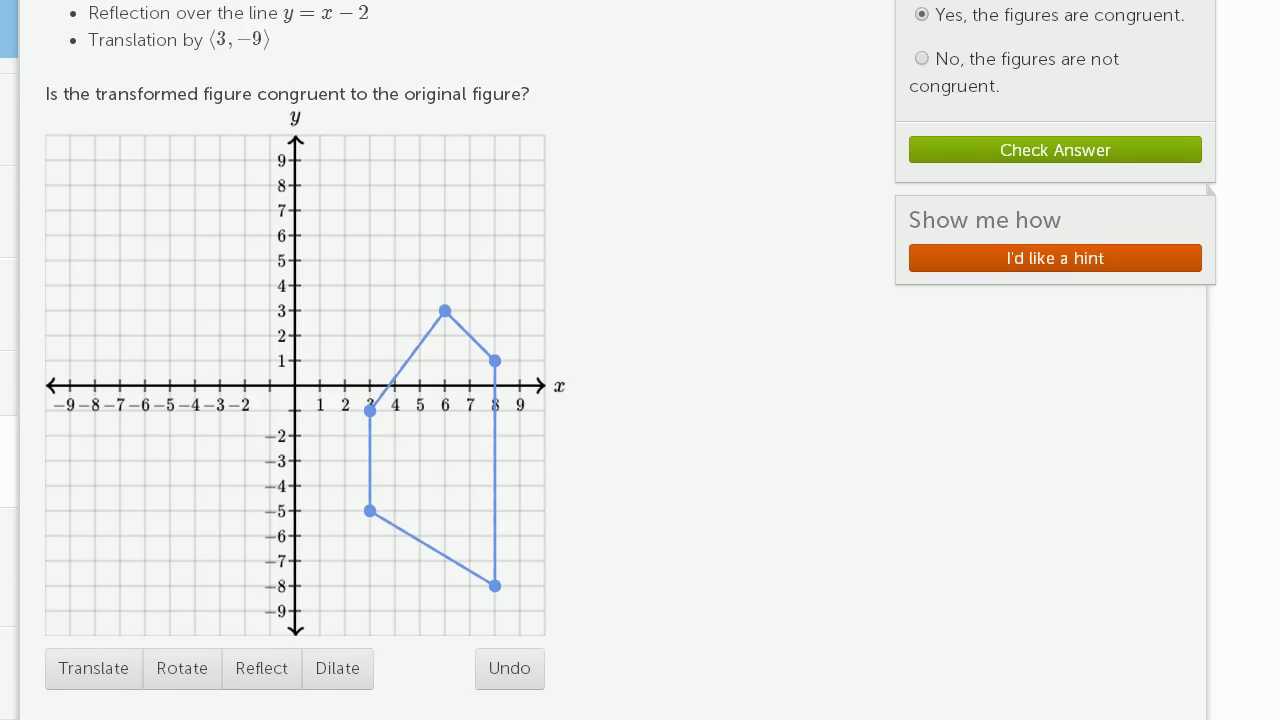
scroll(631, 351, up, 1)
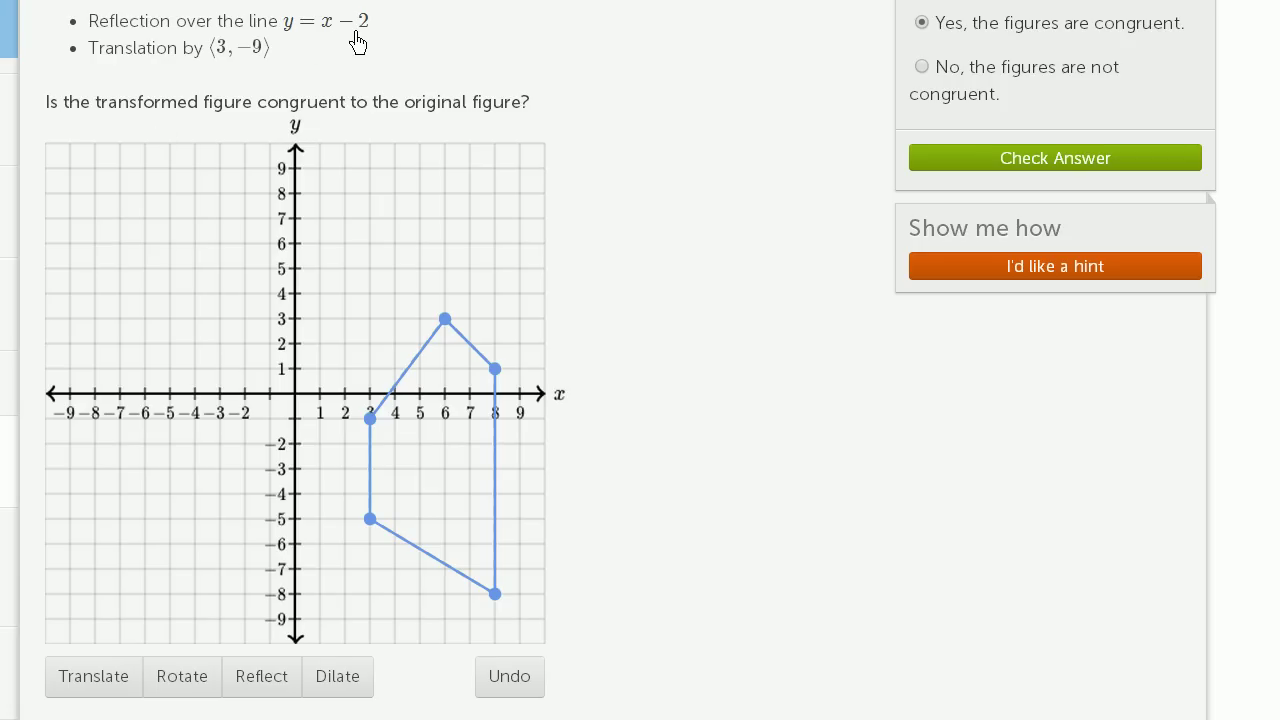
scroll(938, 363, down, 1)
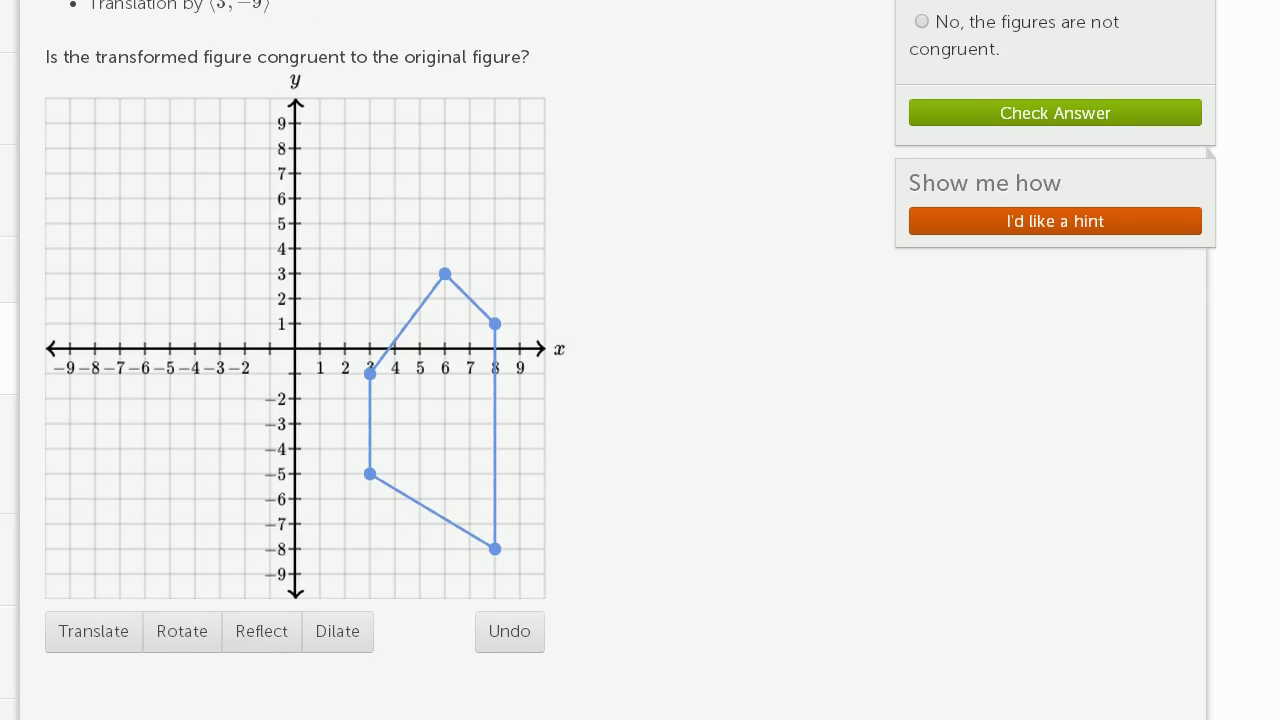
click(110, 645)
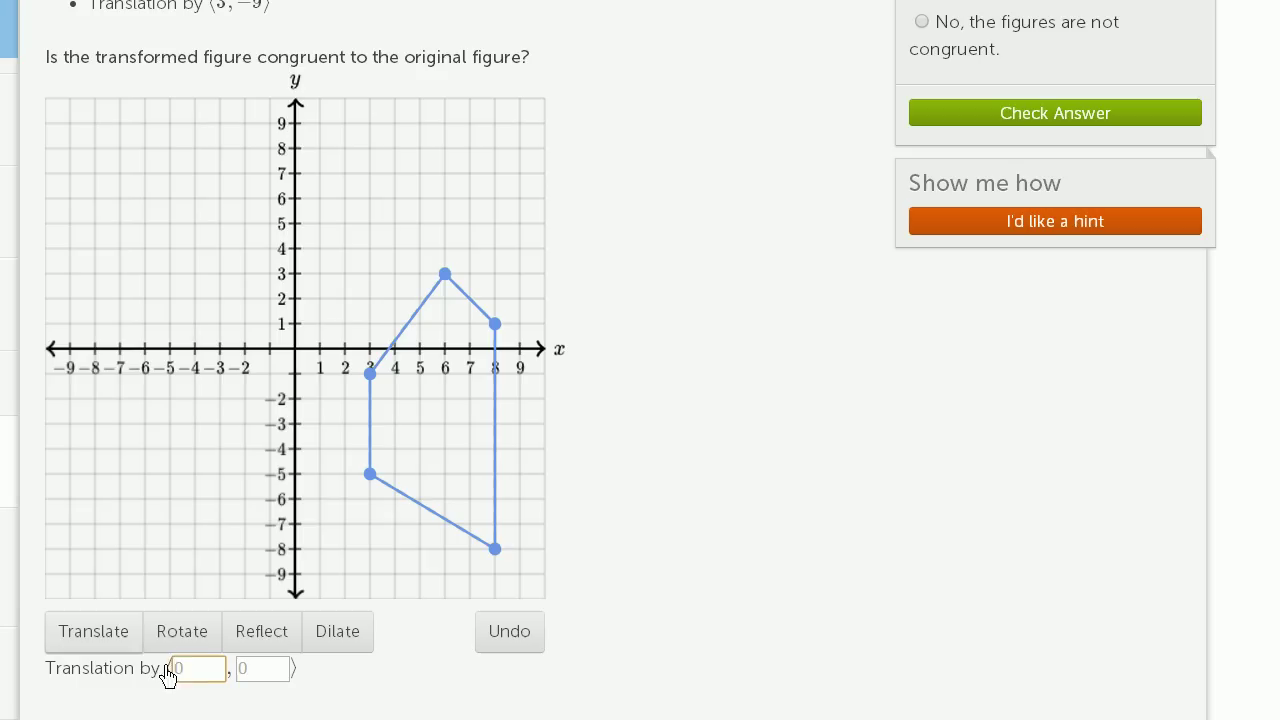
click(366, 487)
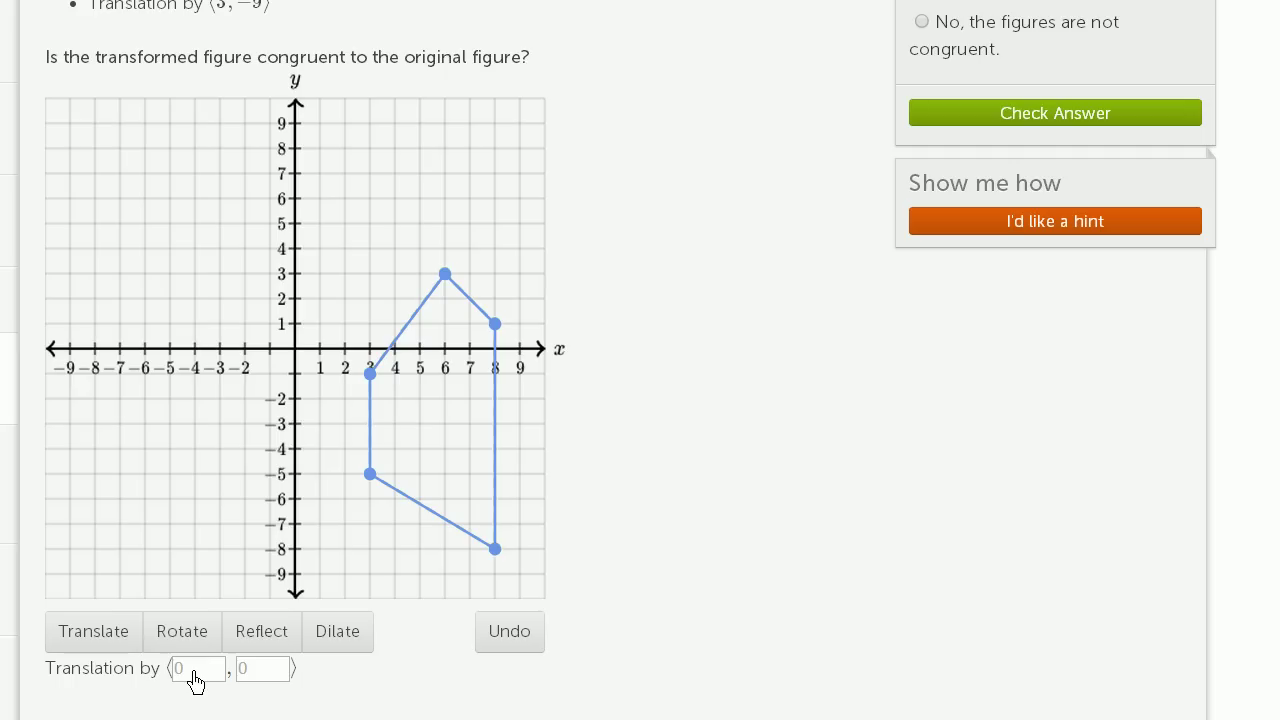
scroll(206, 563, up, 2)
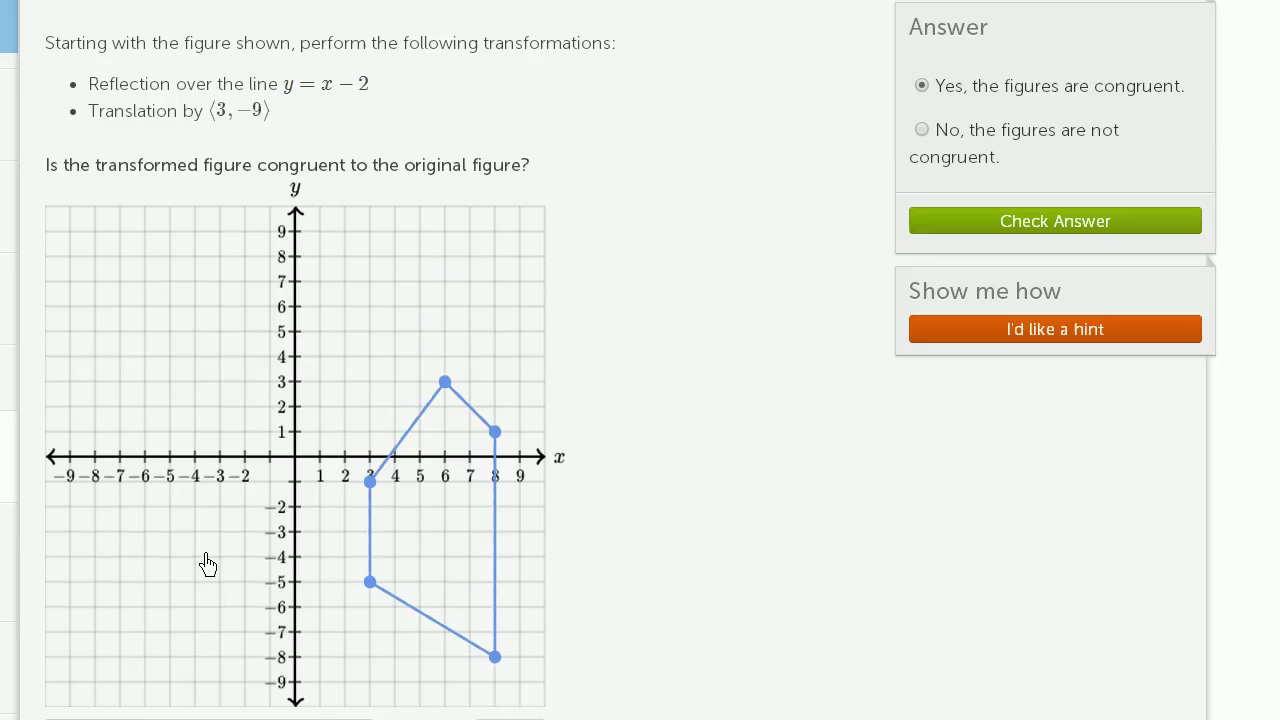
scroll(238, 315, down, 2)
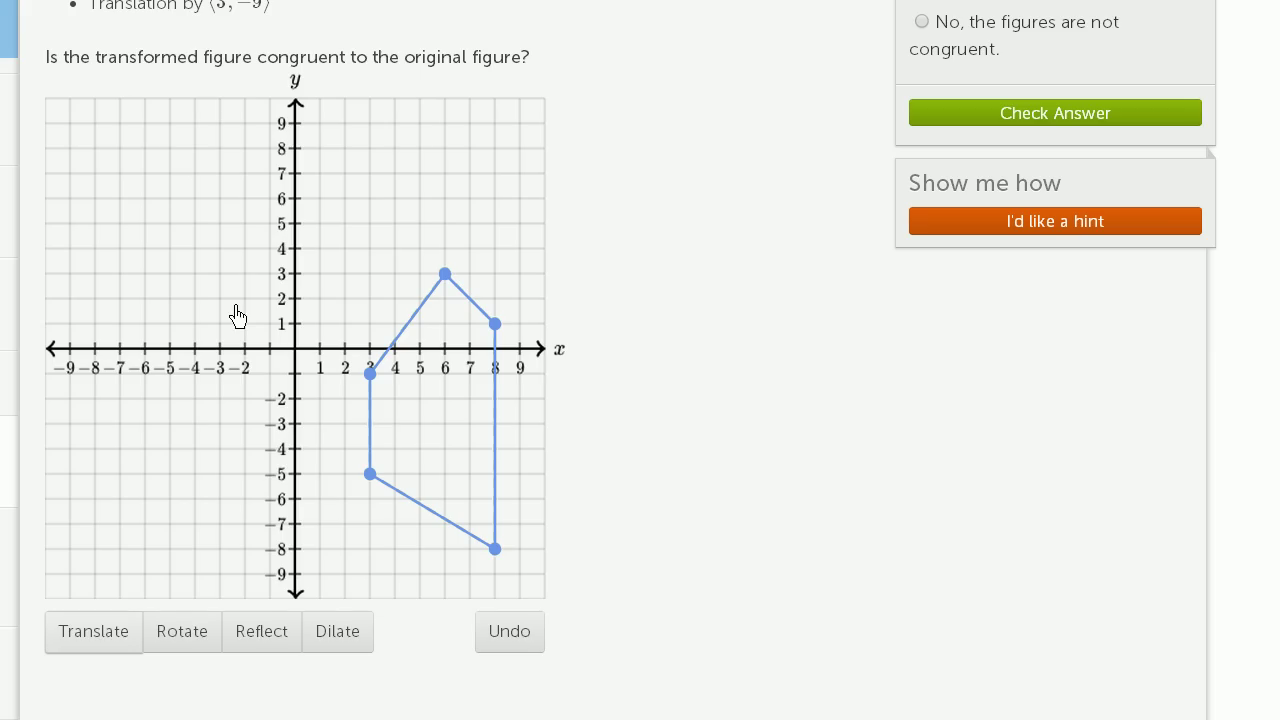
Reflect the quadrilateral over the line through points (0, −2) and (2, 0).
click(245, 634)
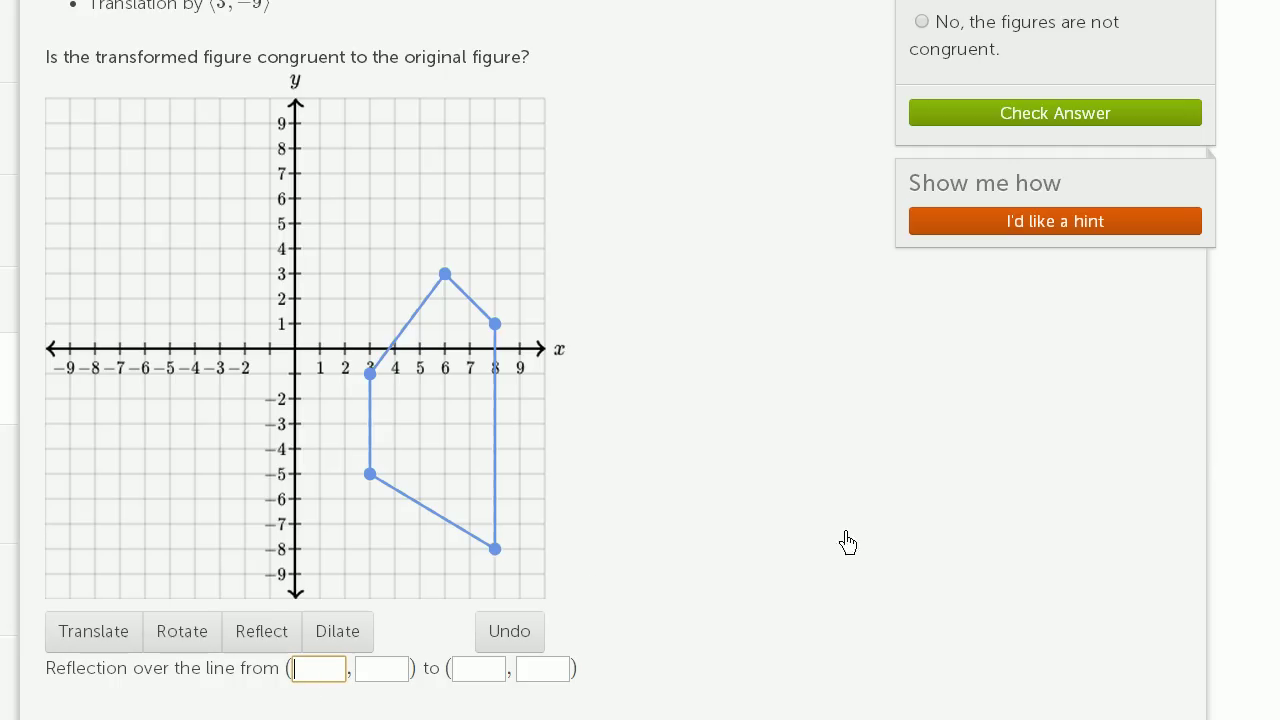
scroll(609, 346, up, 1)
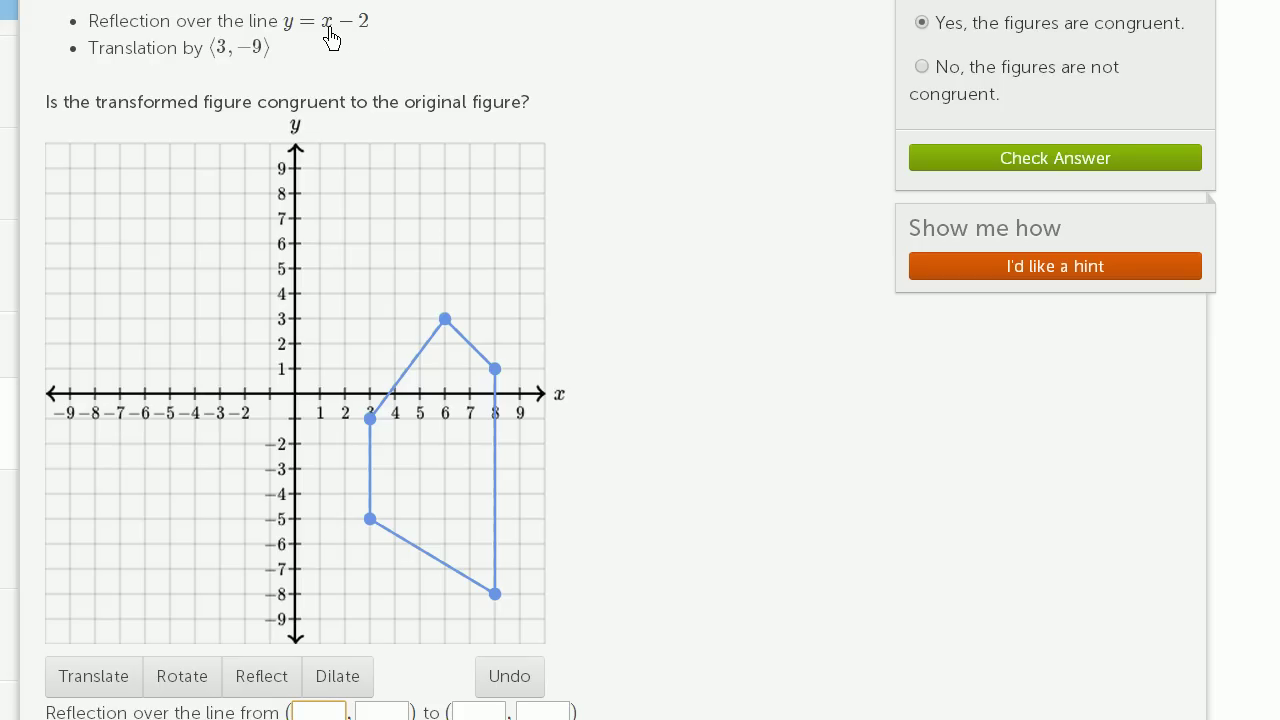
scroll(1023, 389, down, 2)
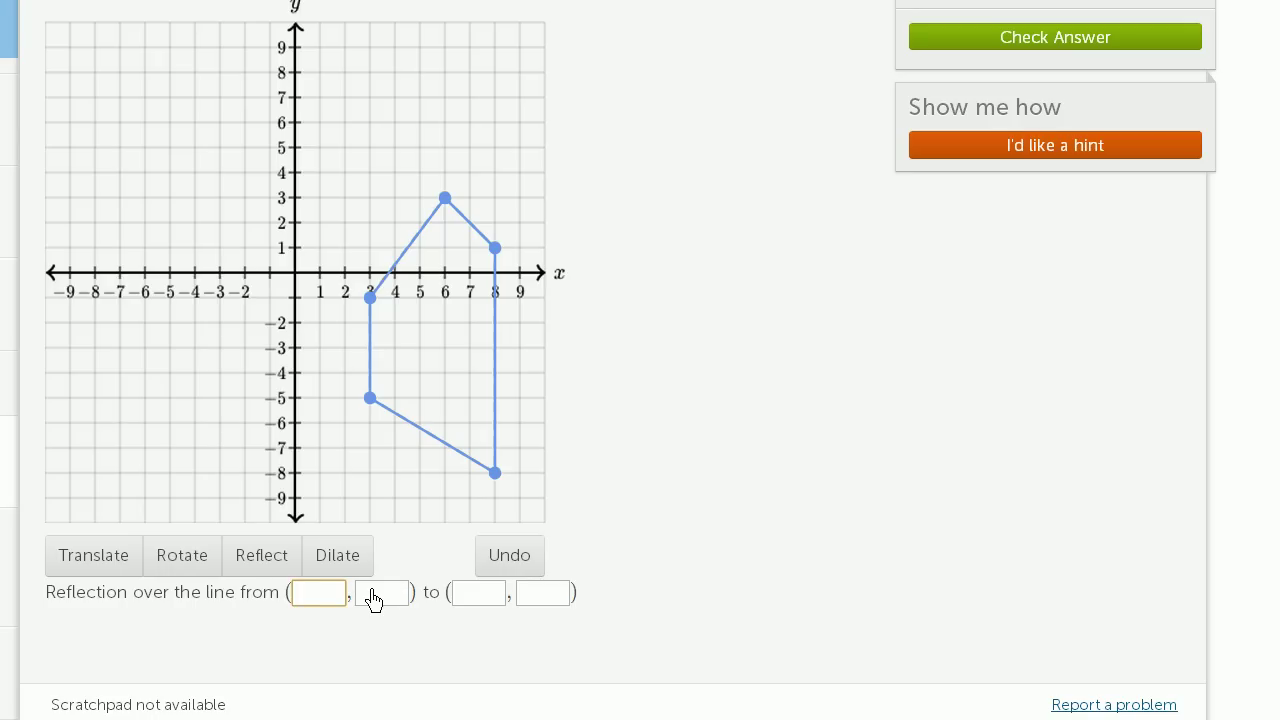
text(0)
click(372, 597)
text(-2)
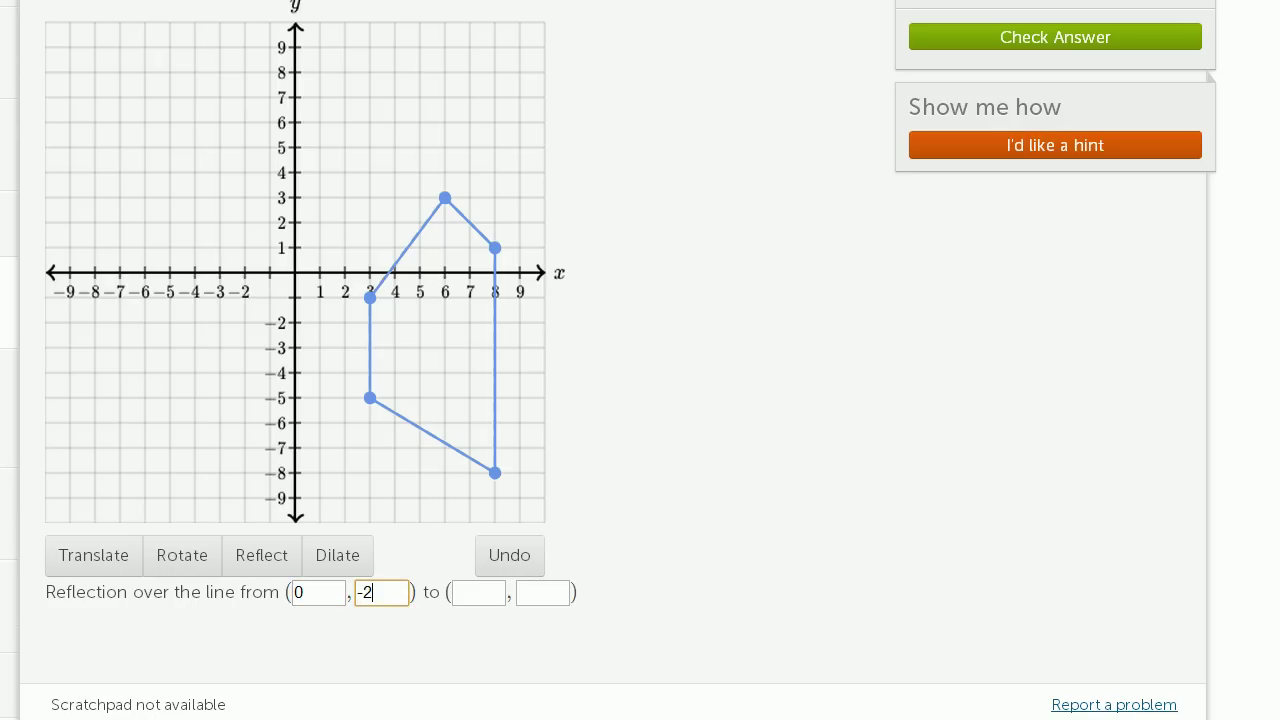
scroll(609, 360, up, 2)
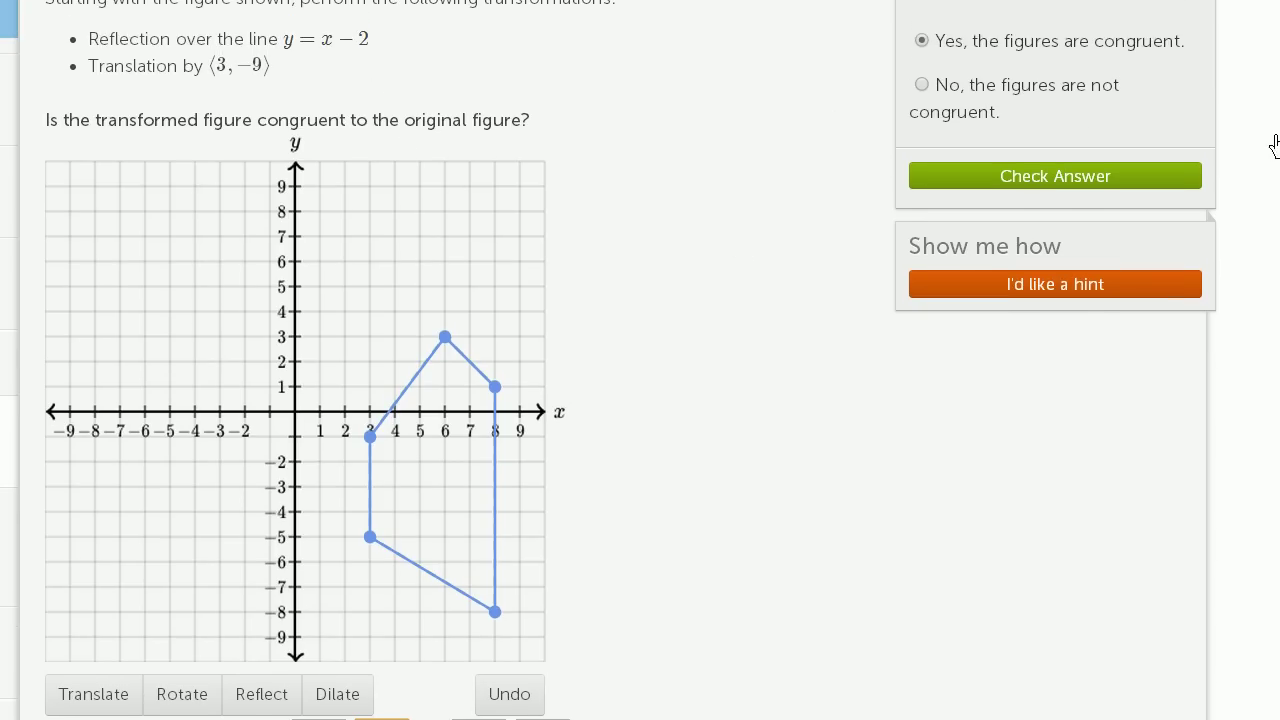
scroll(1270, 147, down, 2)
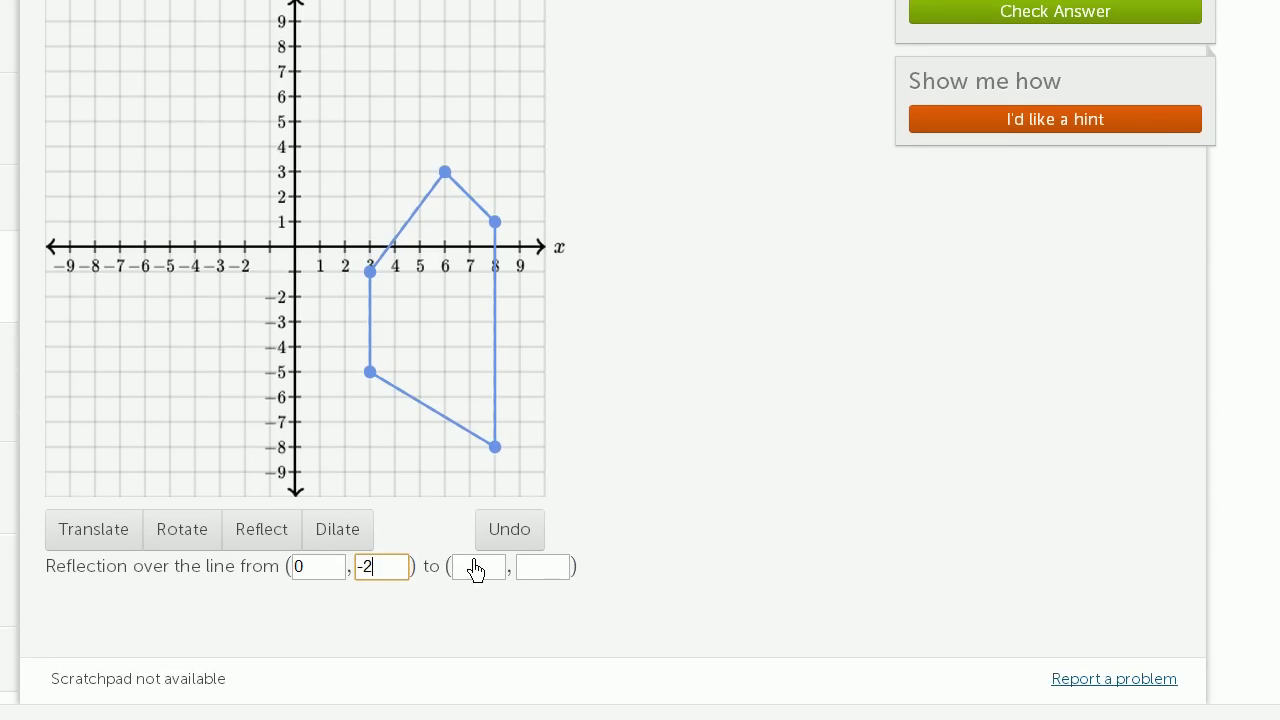
click(470, 567)
text(2)
click(541, 570)
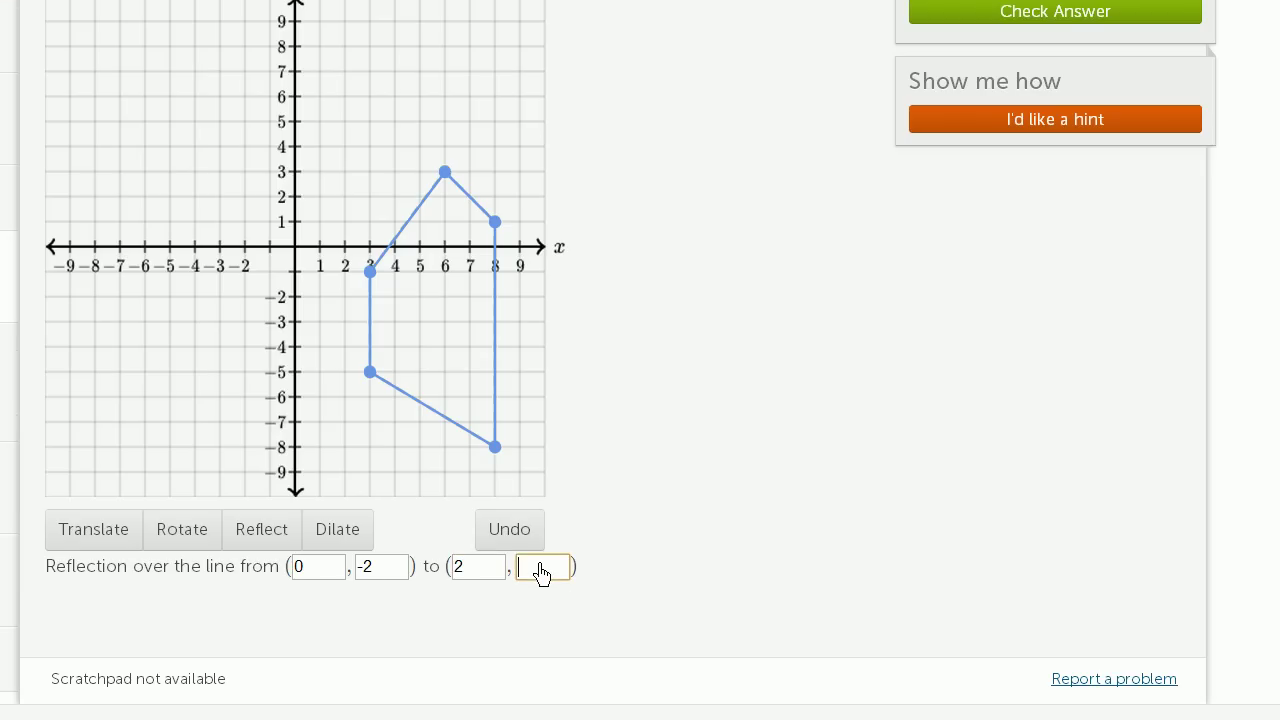
text(0)
key(Return)
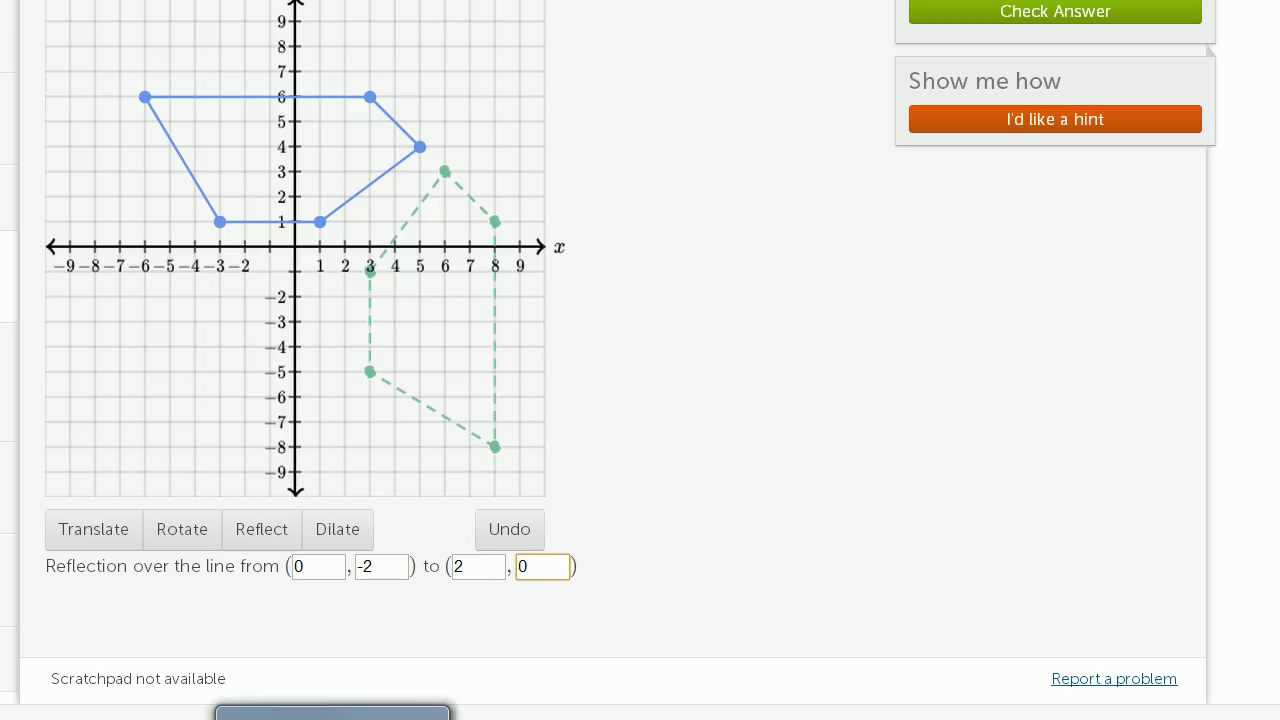
Snip the exercise graph showing the original and reflected quadrilaterals.
click(333, 708)
click(6, 72)
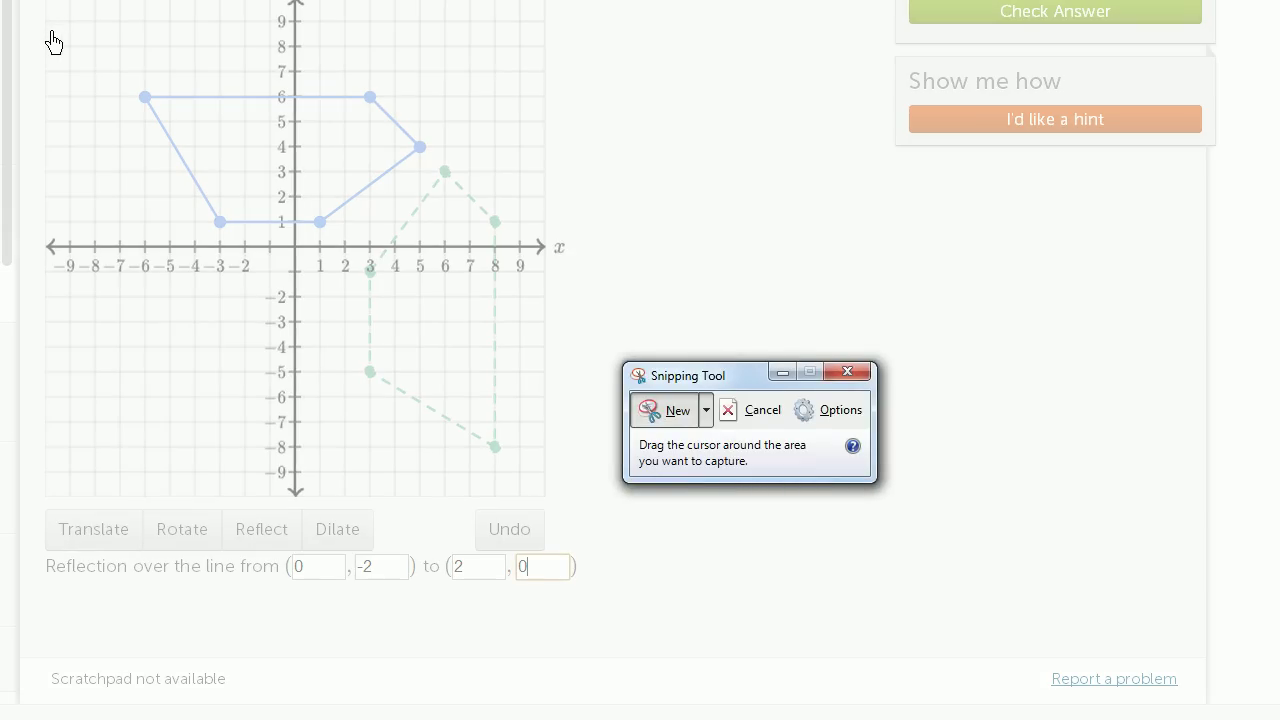
mouse_move(43, 33)
mouse_down()
mouse_move(411, 443)
mouse_move(519, 490)
mouse_up()
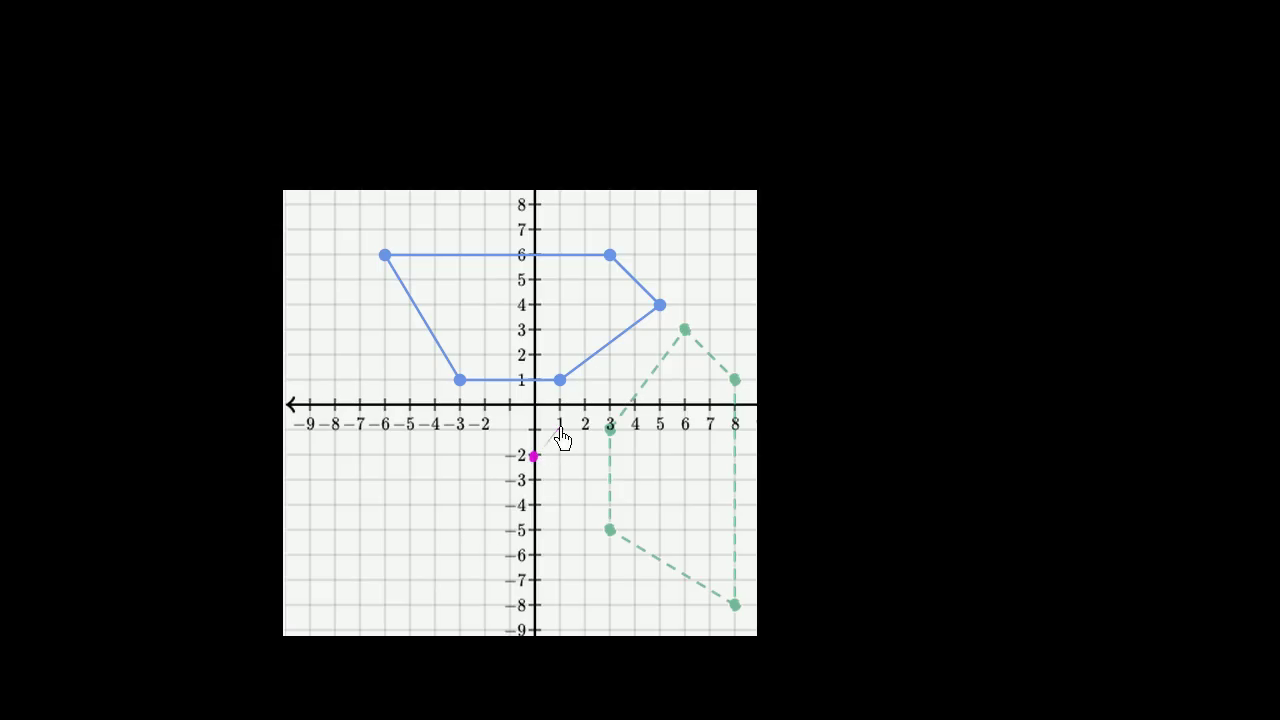
Draw a magenta slope-1 line through (0, −2) across the snipped grid, with an arrow labelled 'y ='.
mouse_move(534, 456)
mouse_down()
mouse_move(657, 354)
mouse_move(720, 268)
mouse_up()
mouse_move(518, 470)
mouse_down()
mouse_move(600, 409)
mouse_move(775, 222)
mouse_up()
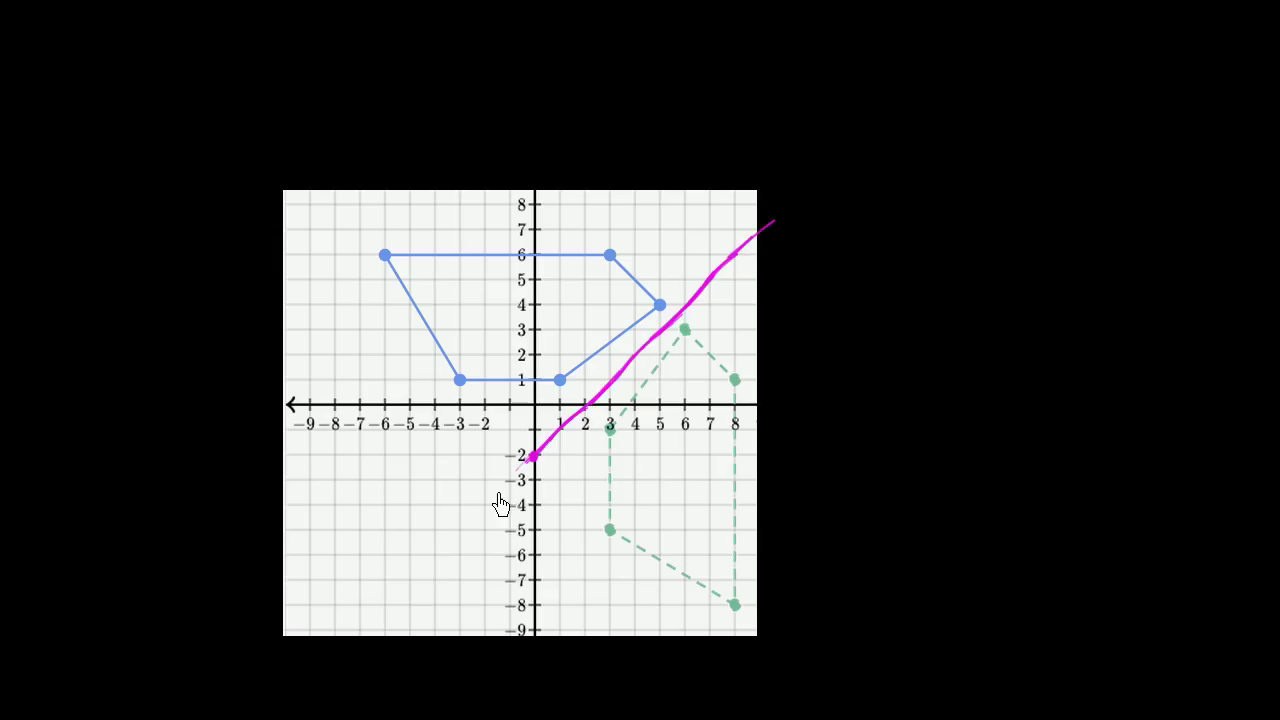
drag(518, 472, 468, 513)
mouse_move(790, 268)
mouse_down()
mouse_move(744, 263)
mouse_move(813, 297)
mouse_move(841, 268)
mouse_up()
drag(828, 277, 917, 280)
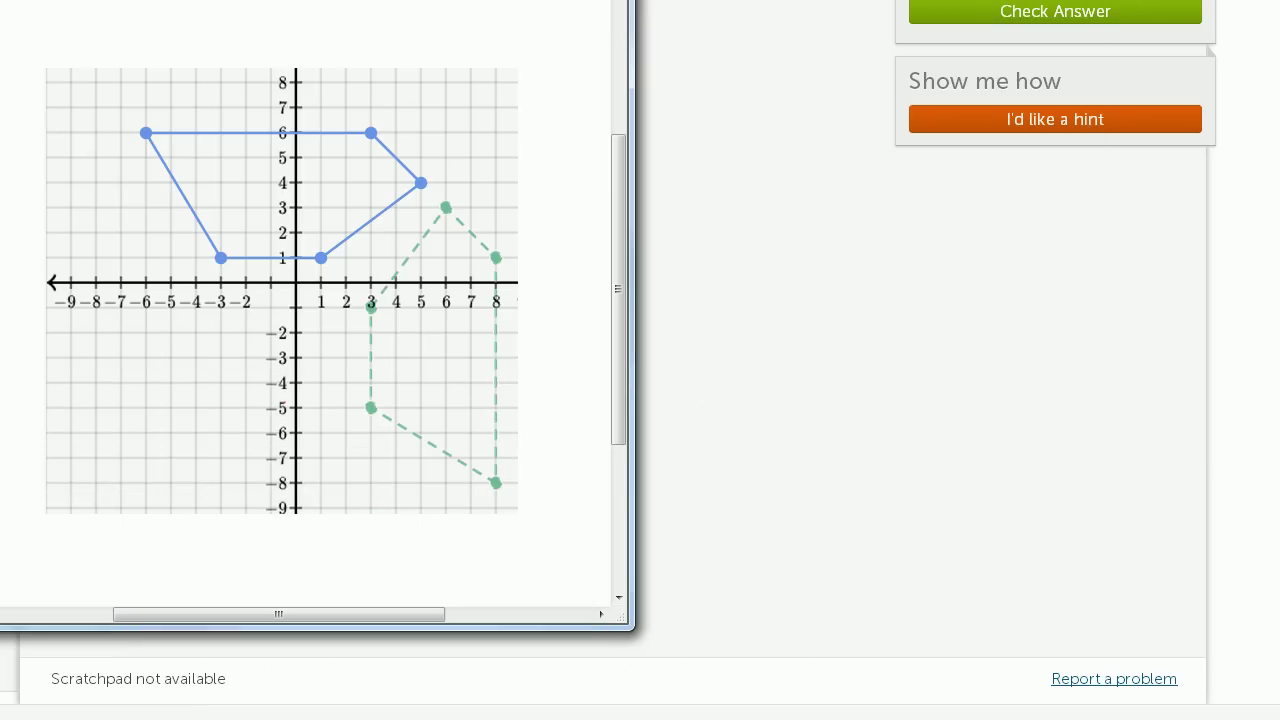
Translate the reflected figure by ⟨3, −9⟩ and check the answer, which is marked correct for 75 points.
click(730, 303)
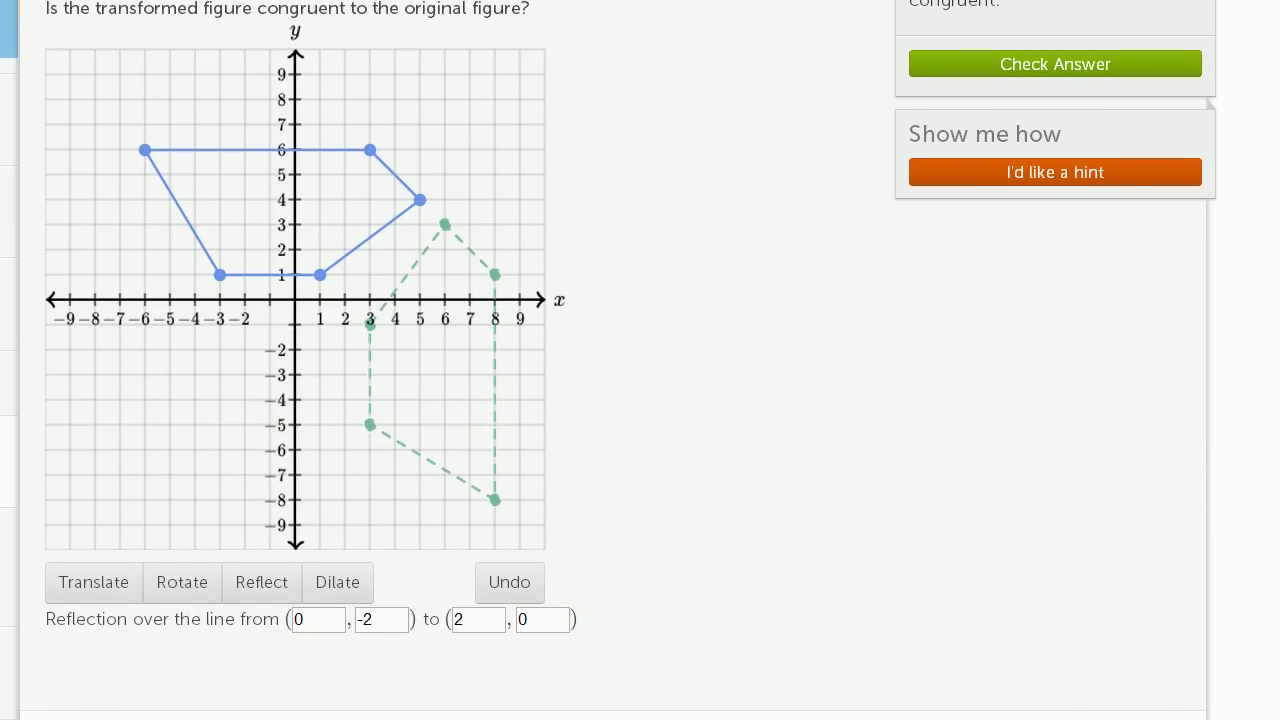
scroll(626, 251, up, 2)
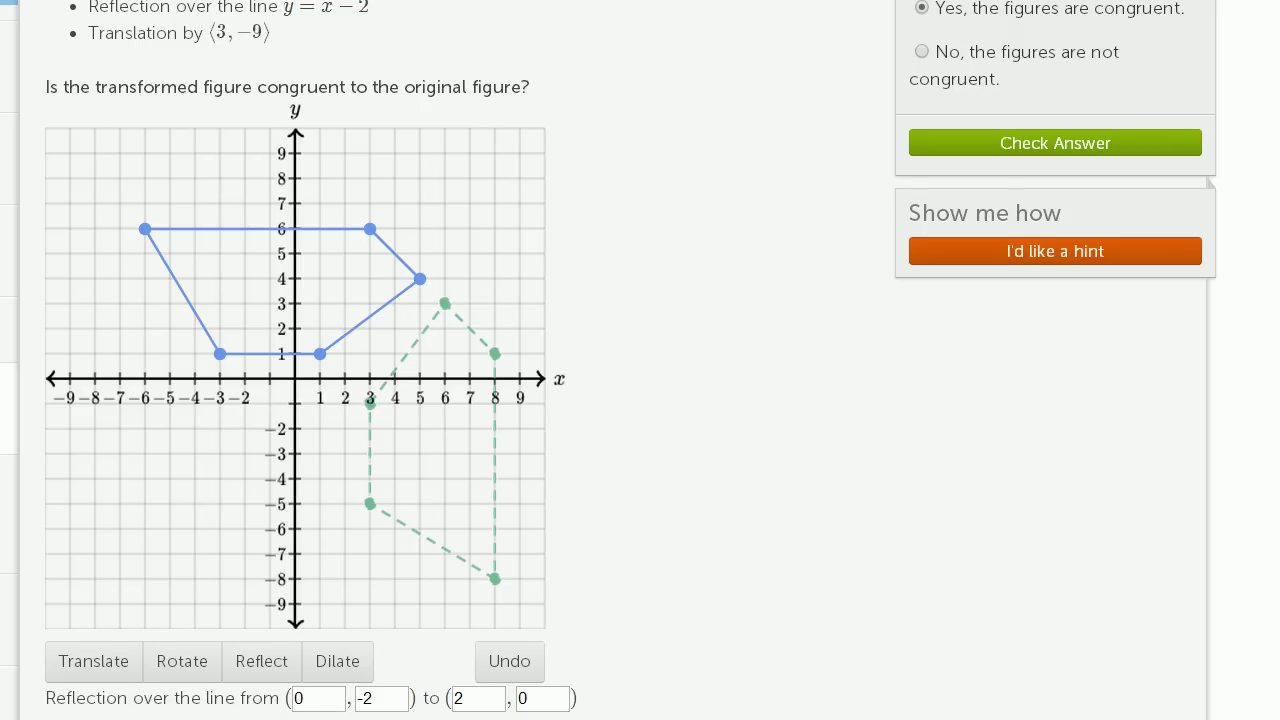
scroll(440, 305, down, 2)
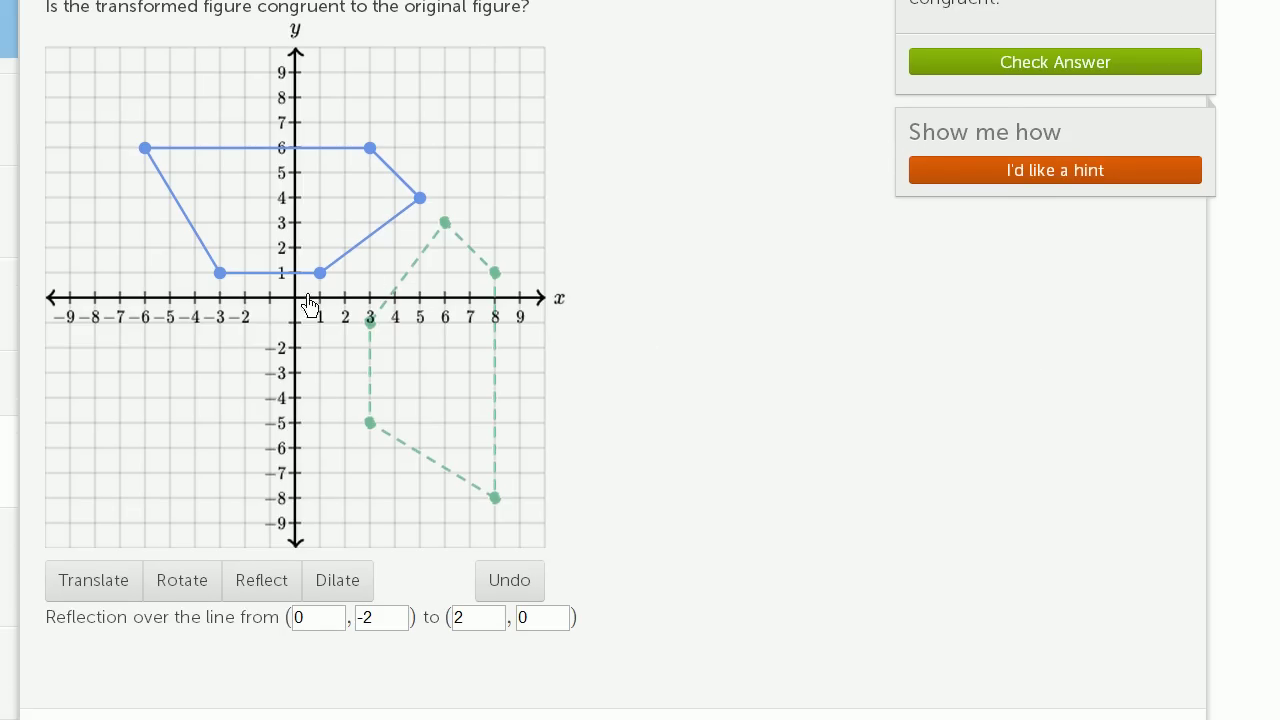
click(92, 596)
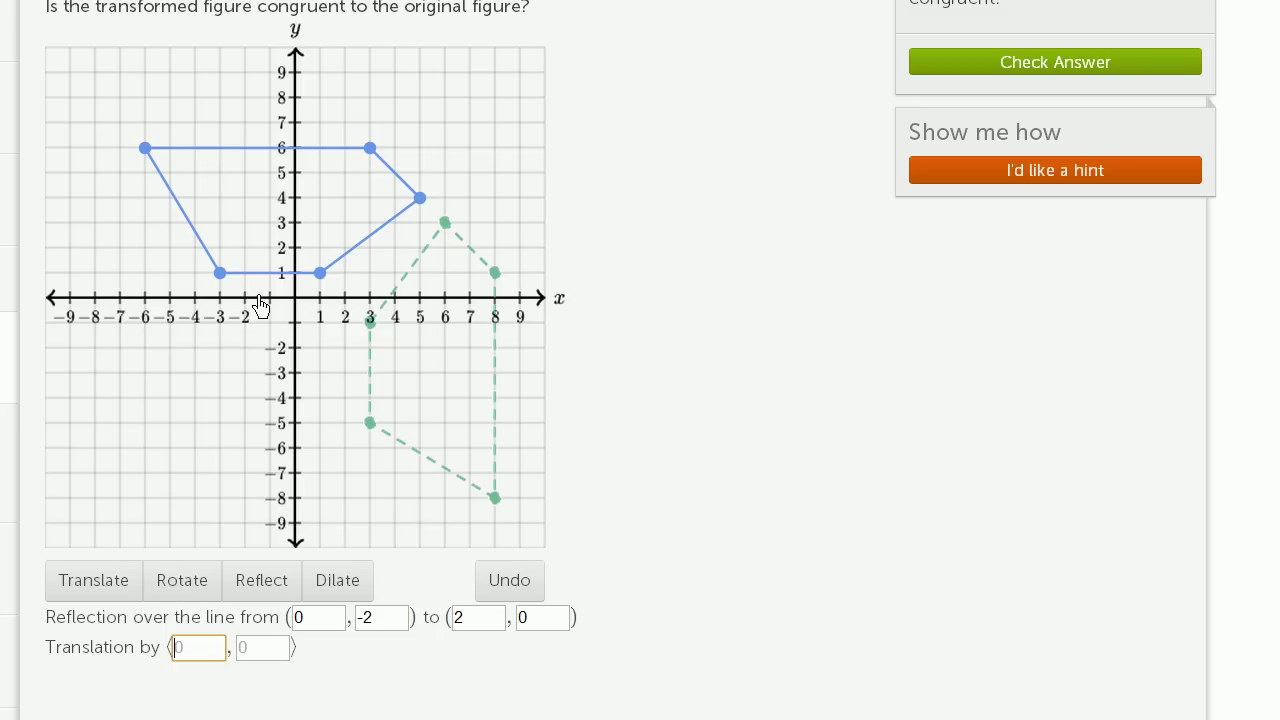
text(3)
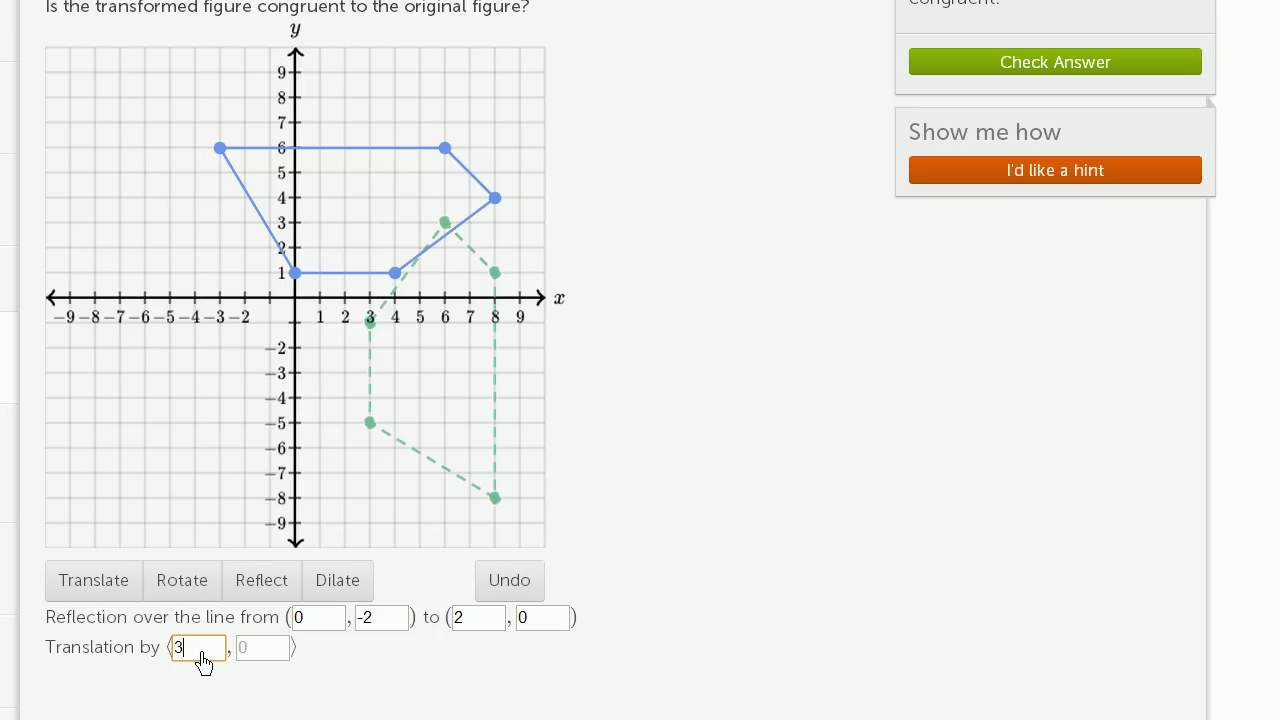
click(266, 658)
text(-9)
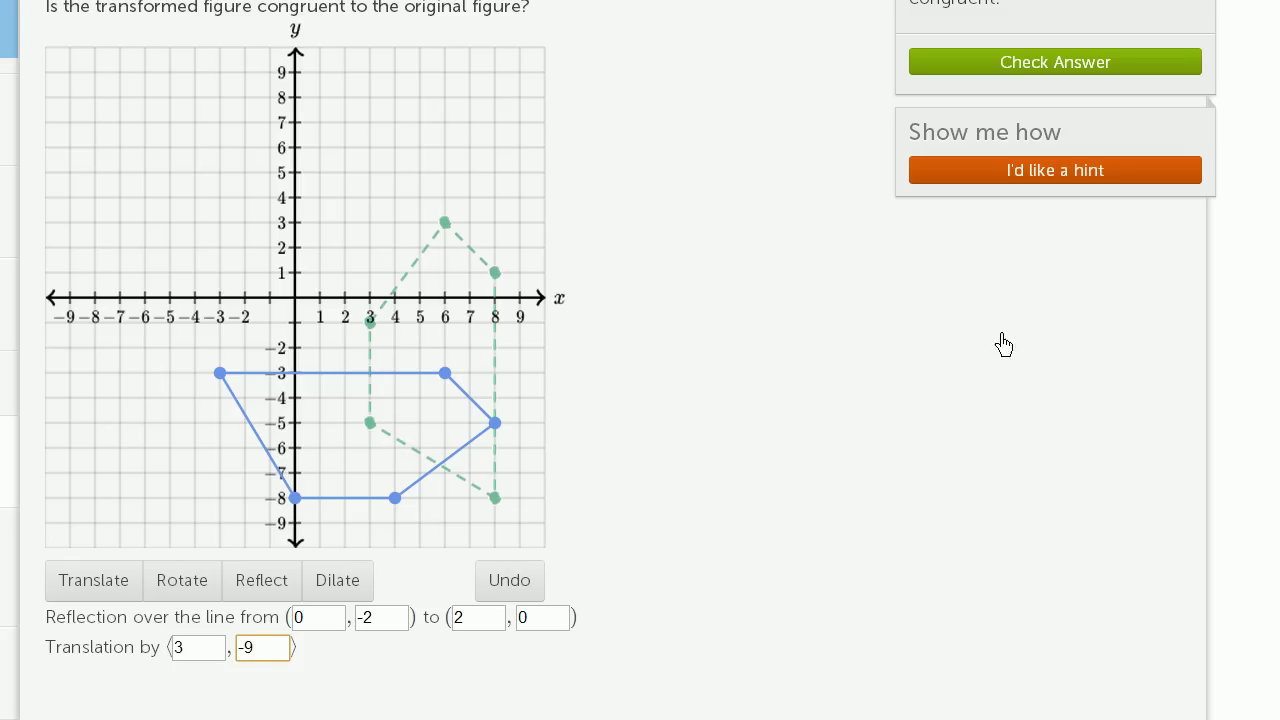
scroll(1053, 215, up, 3)
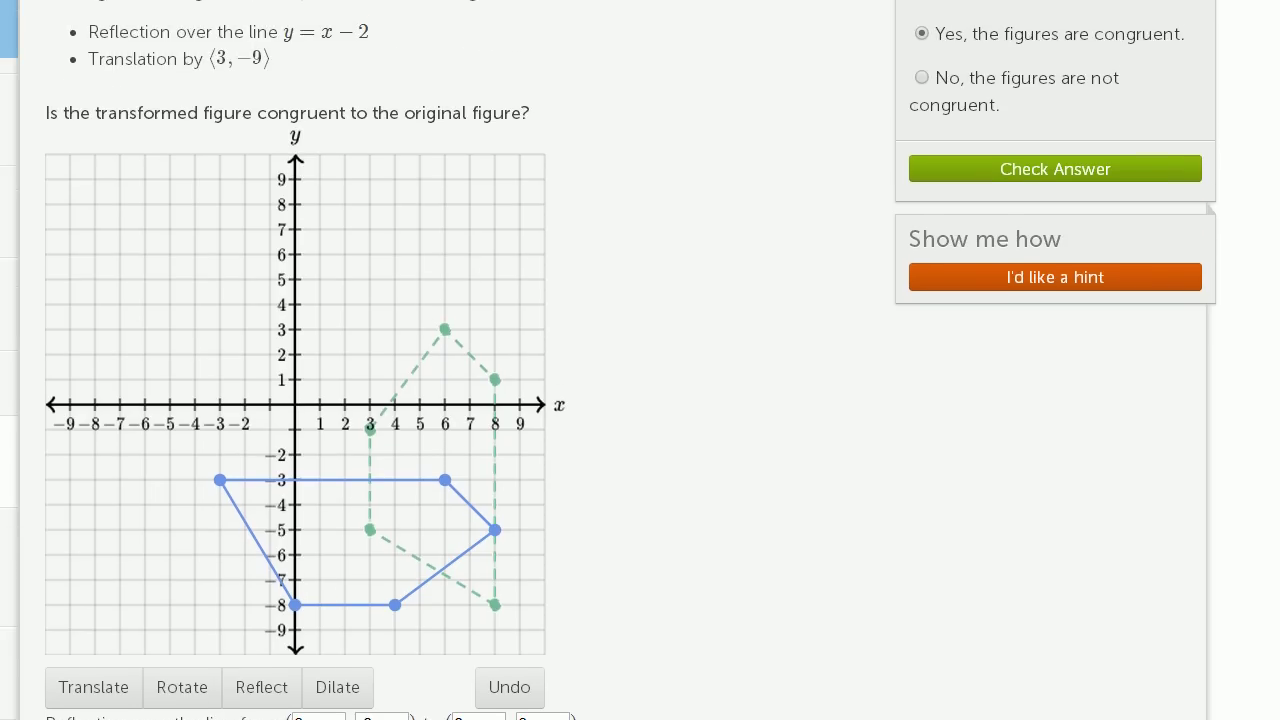
click(1030, 196)
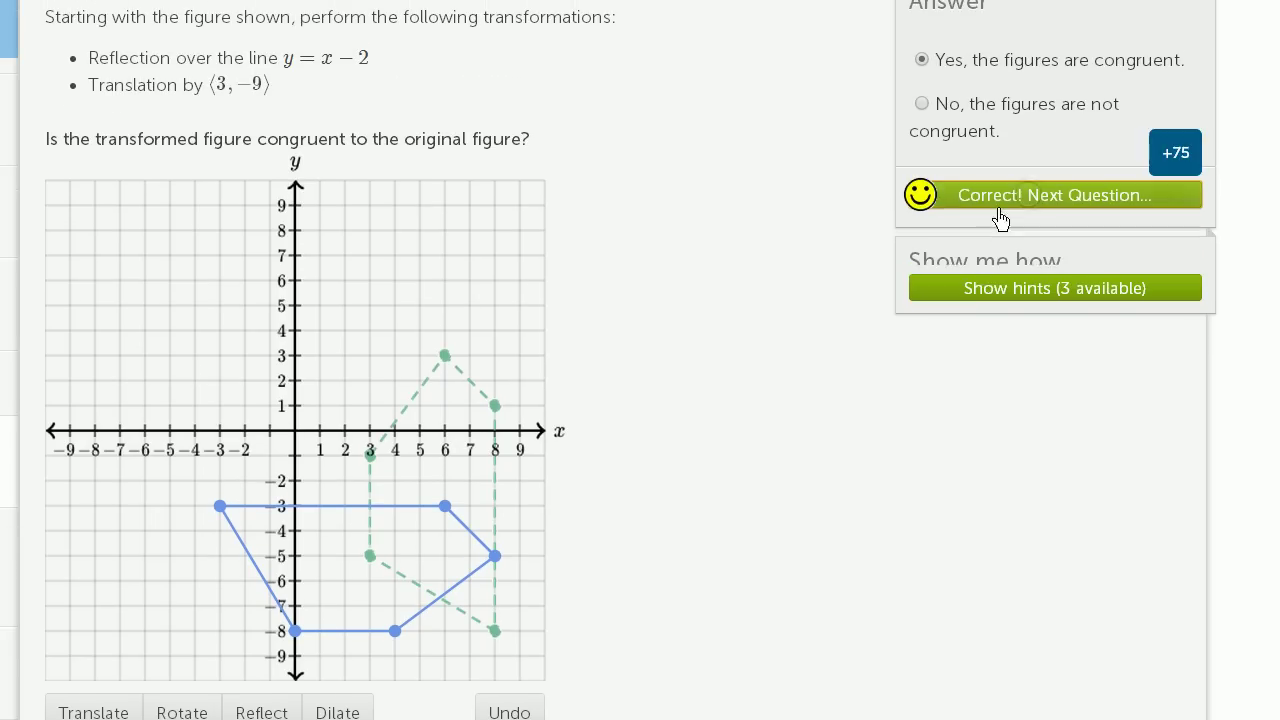